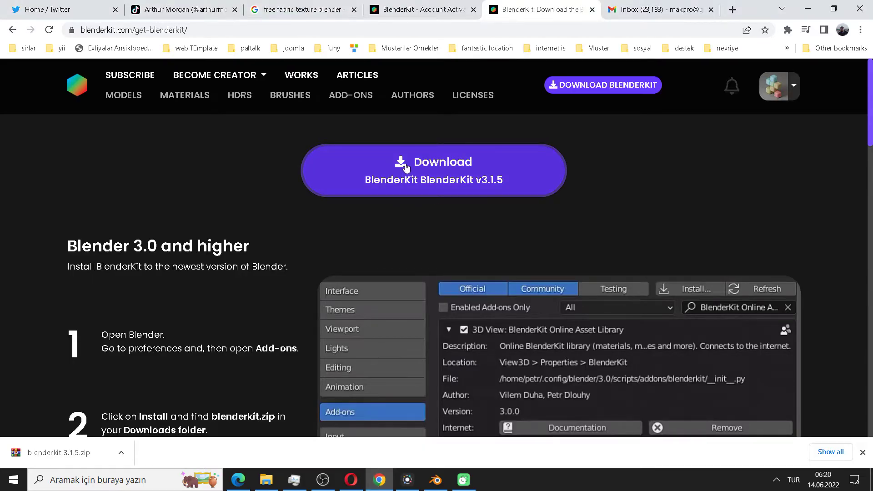
# Show the downloaded blenderkit-3.1.5.zip from the BlenderKit website in its Downloads folder
pyautogui.click(140, 36)
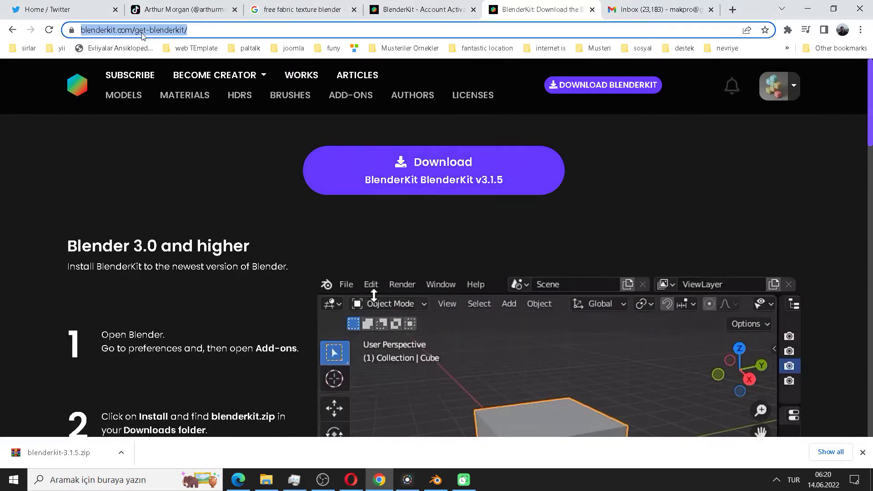
pyautogui.scroll(-1, 426, 232)
pyautogui.scroll(1, 432, 216)
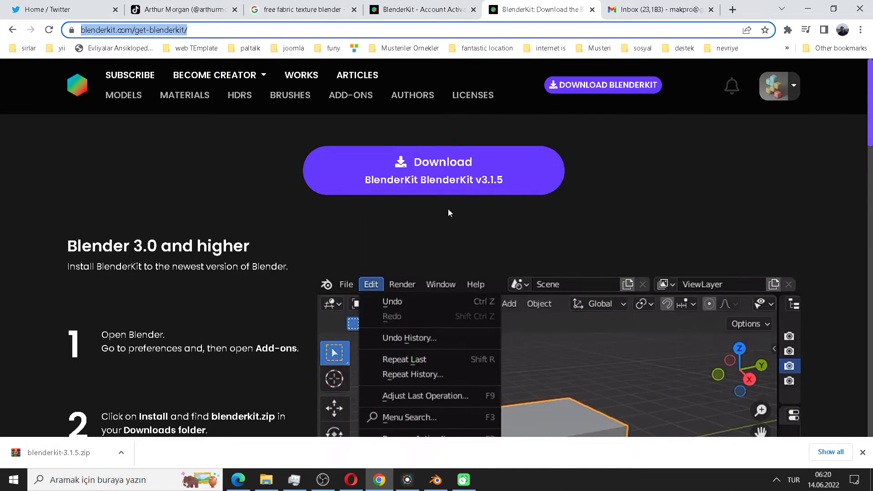
pyautogui.scroll(-4, 437, 254)
pyautogui.scroll(-5, 438, 260)
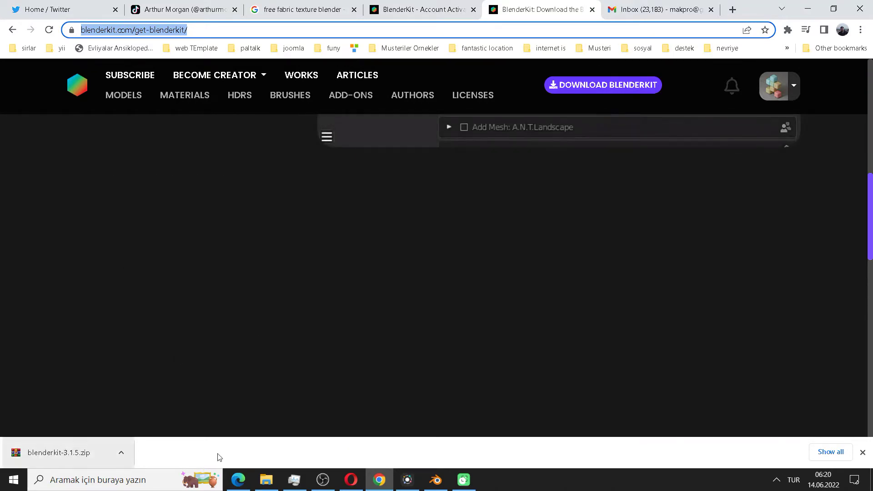
pyautogui.click(119, 453)
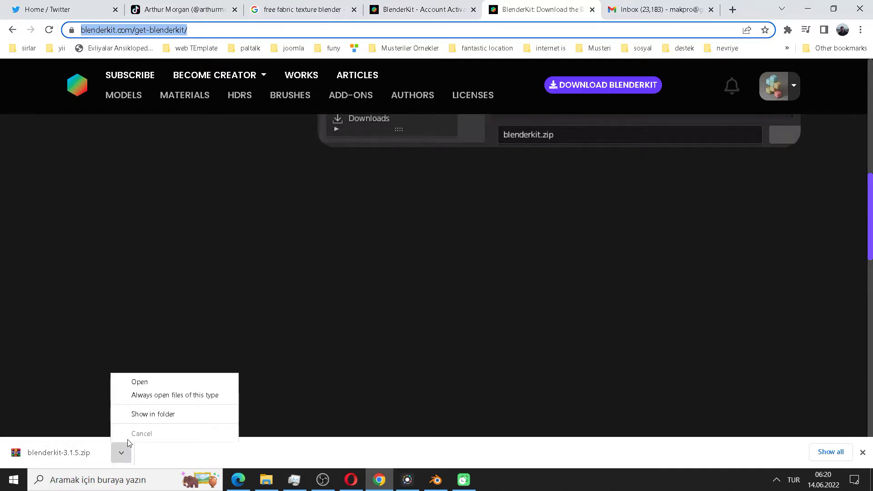
pyautogui.click(143, 416)
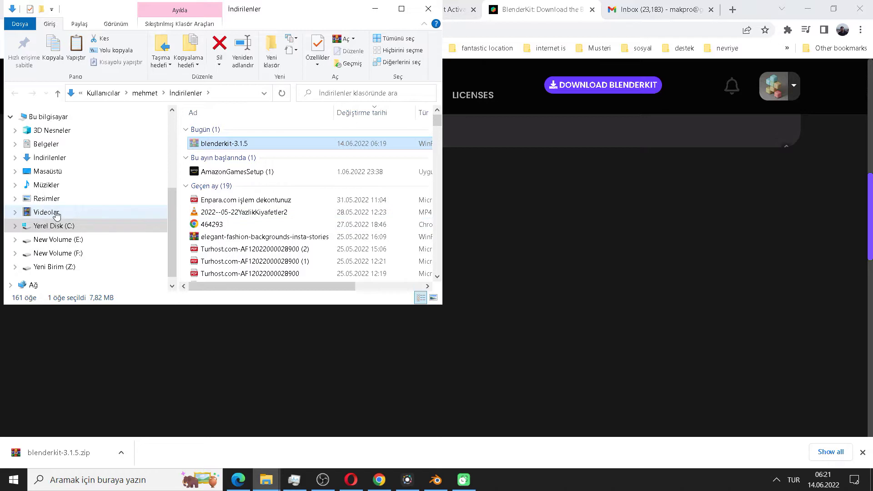
# Make a new 'addons' folder inside video\blenders and paste blenderkit-3.1.5.zip into it
pyautogui.hotkey('alt', 'Tab')
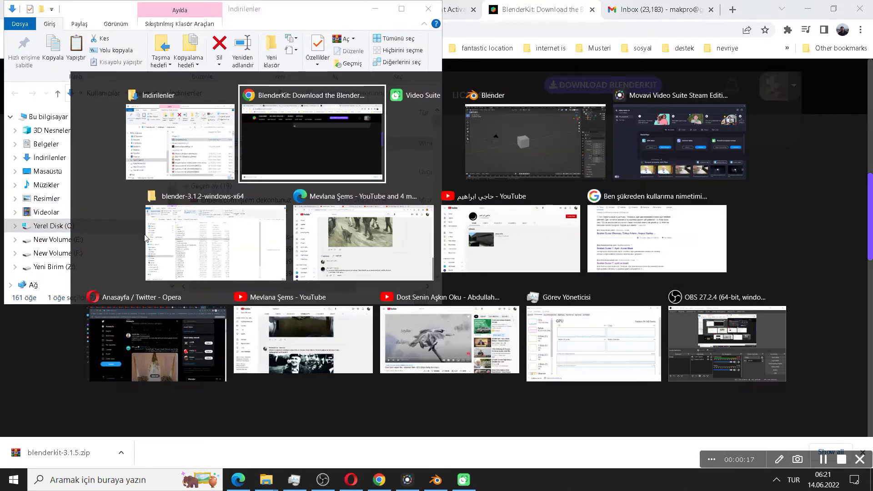
pyautogui.press('Tab')
pyautogui.press('Tab')
pyautogui.press('Tab')
pyautogui.press('Tab')
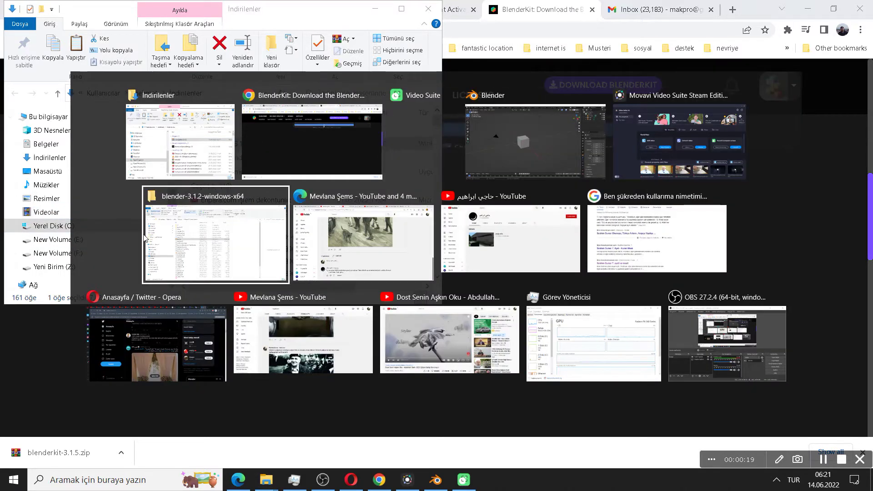
pyautogui.click(216, 88)
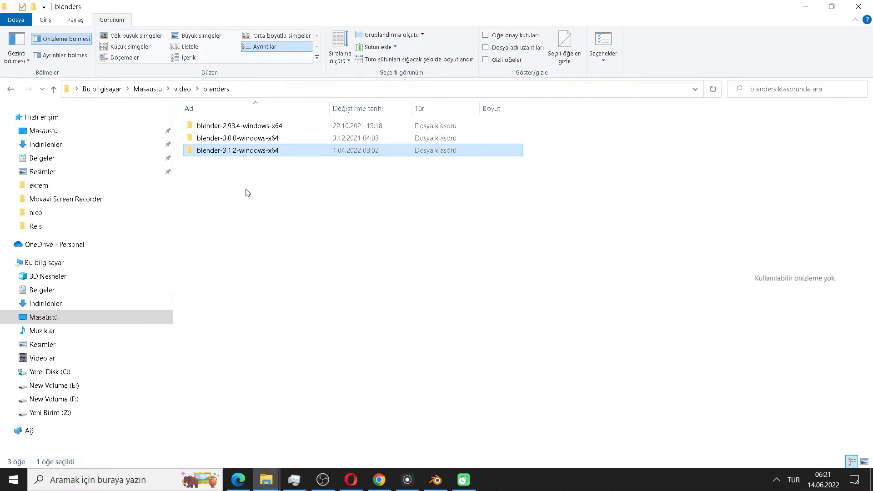
pyautogui.rightClick(234, 233)
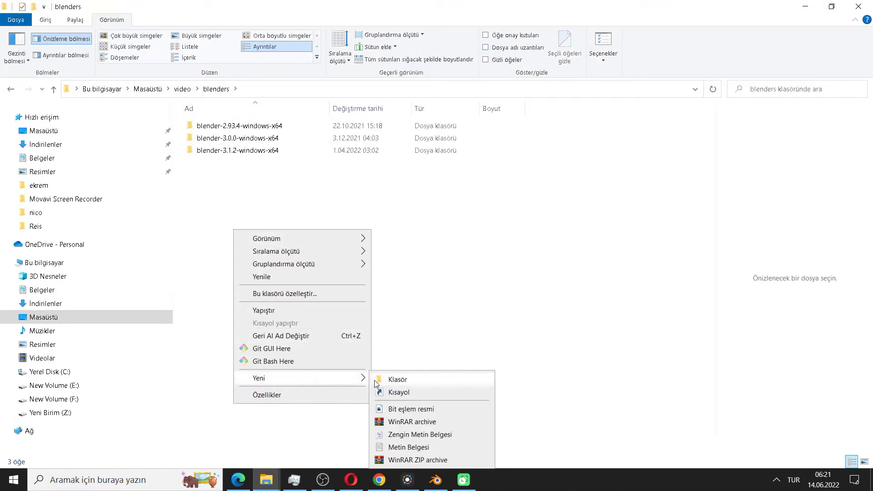
pyautogui.click(380, 384)
pyautogui.write('addons')
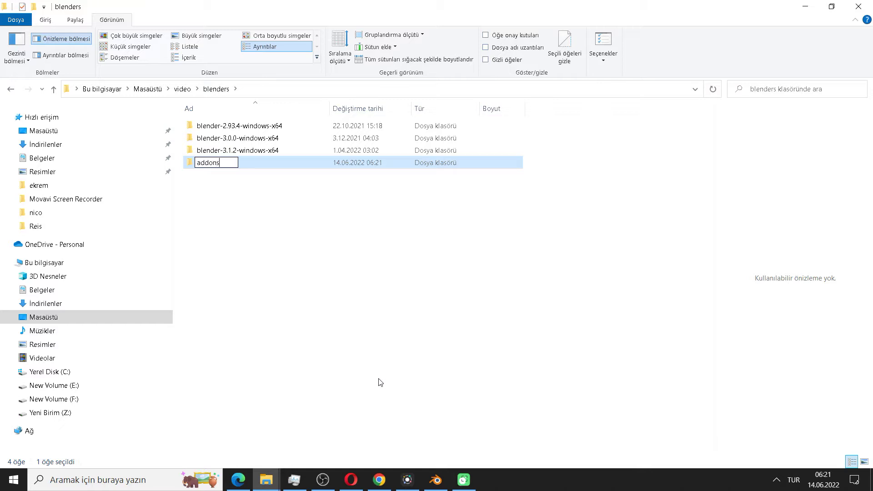
pyautogui.press('Return')
pyautogui.press('Return')
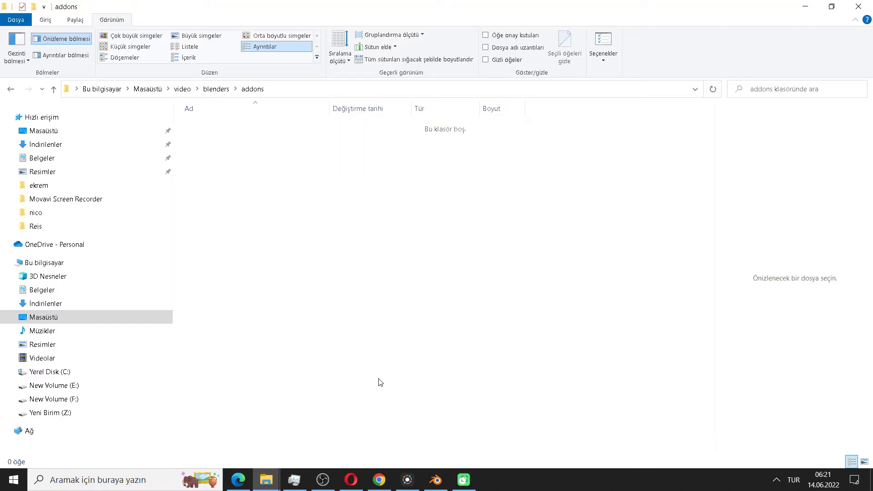
pyautogui.hotkey('ctrl', 'v')
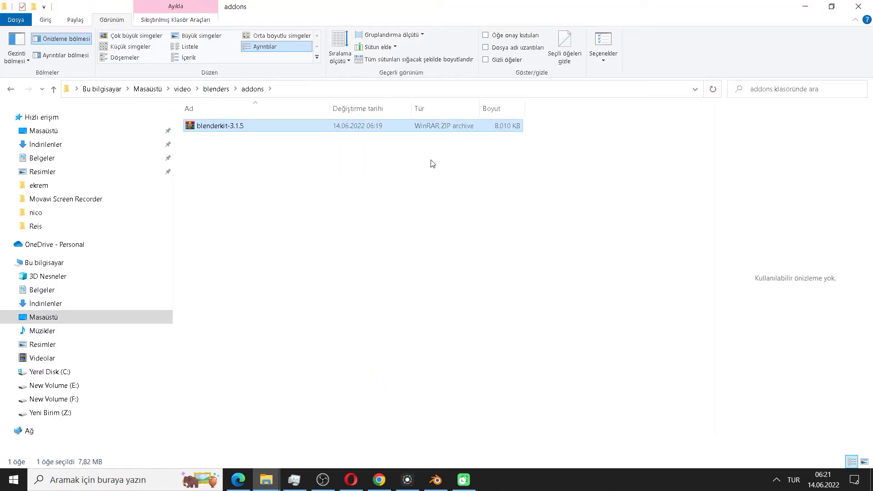
pyautogui.click(216, 89)
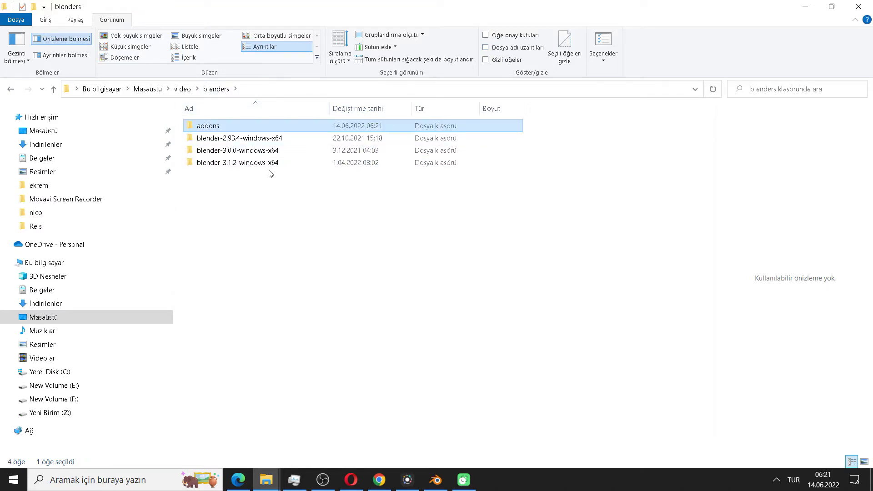
pyautogui.moveTo(435, 479)
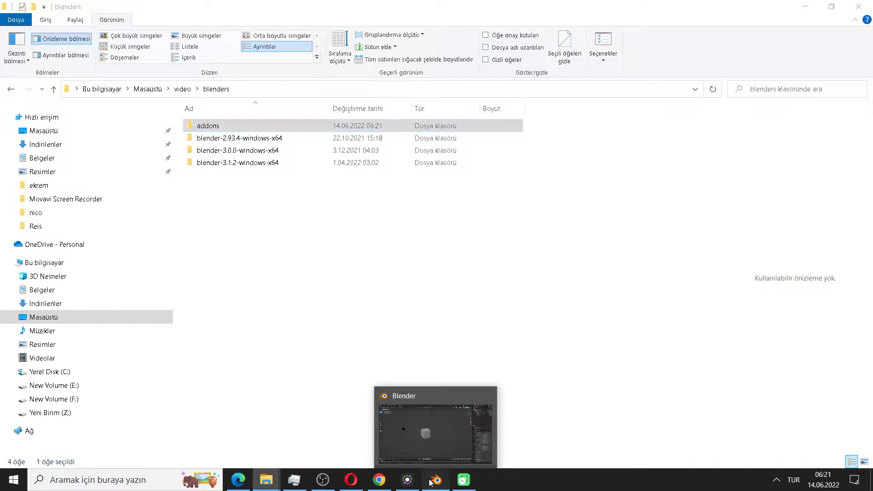
# Open Blender's Preferences and start installing an add-on from file
pyautogui.click(425, 484)
pyautogui.click(48, 22)
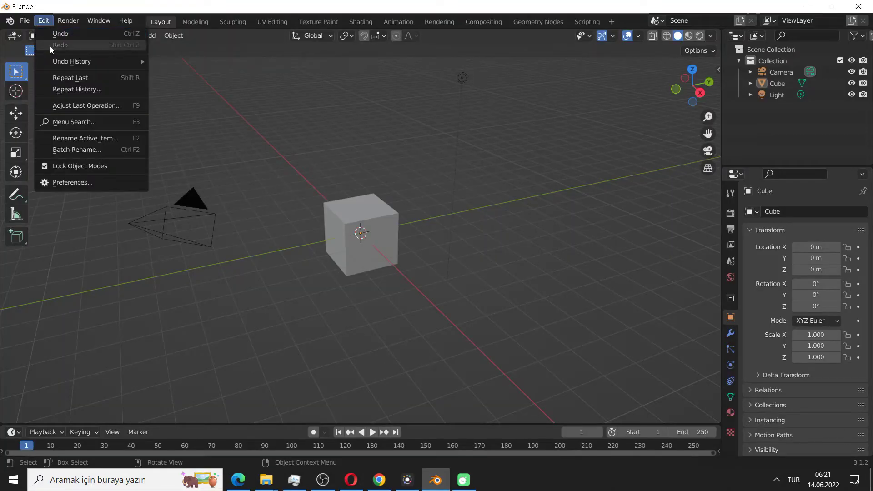
pyautogui.click(93, 180)
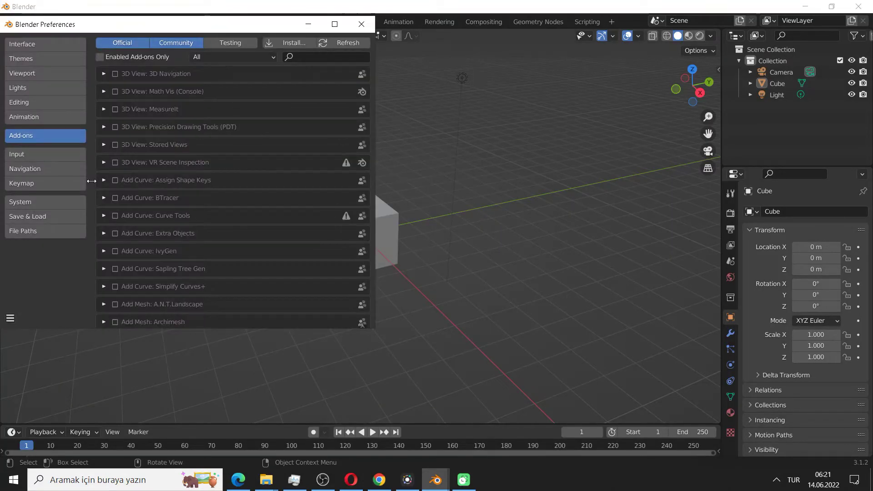
pyautogui.click(282, 43)
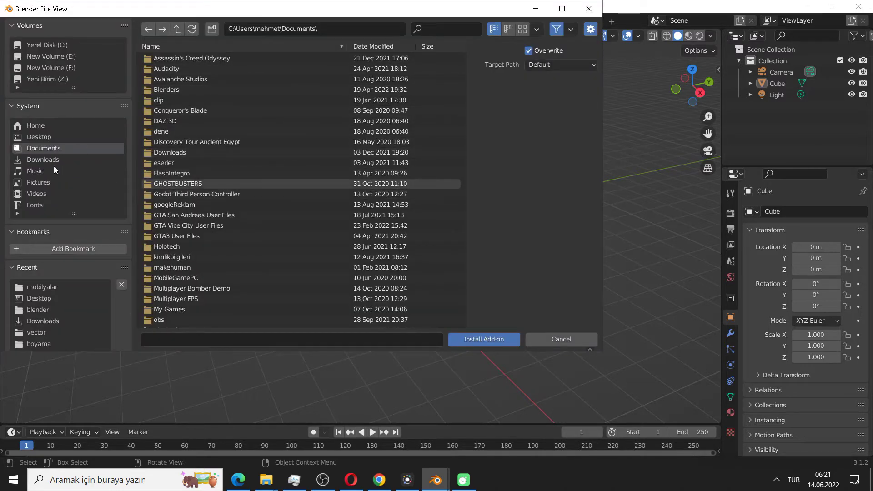
# Browse to Desktop\video\blenders\addons and install blenderkit-3.1.5.zip
pyautogui.click(48, 139)
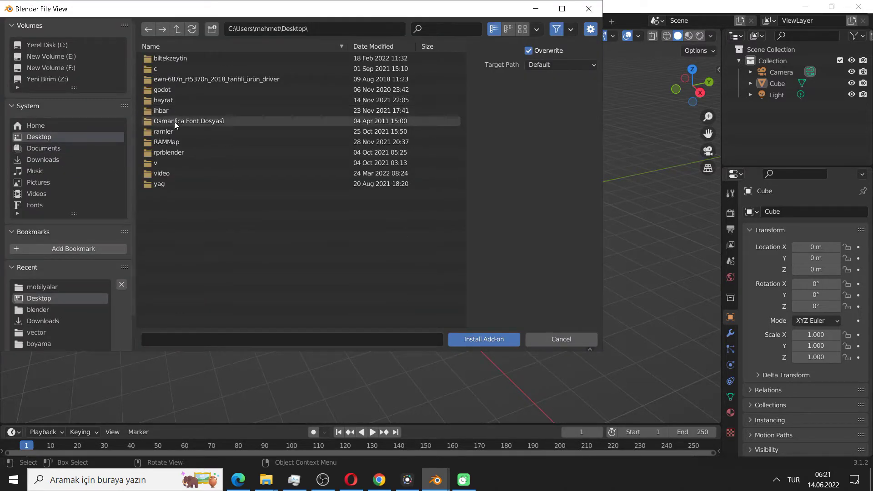
pyautogui.doubleClick(176, 174)
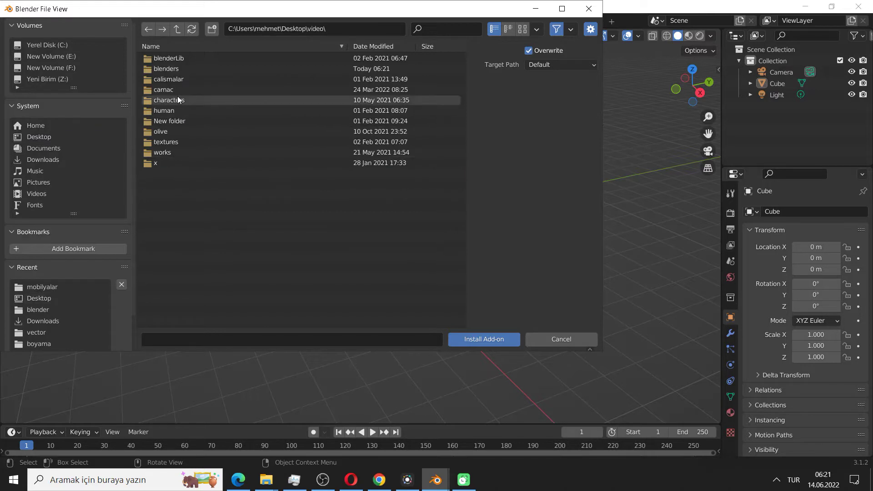
pyautogui.doubleClick(175, 70)
pyautogui.doubleClick(170, 58)
pyautogui.click(174, 58)
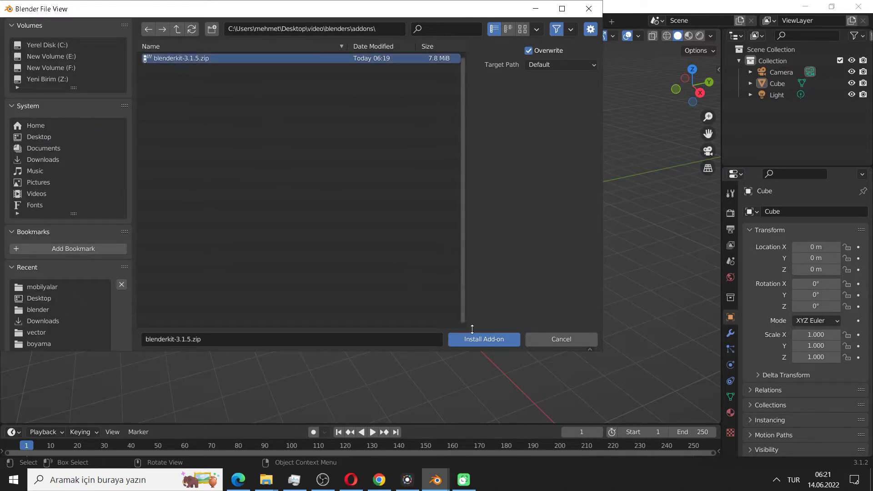
pyautogui.click(475, 339)
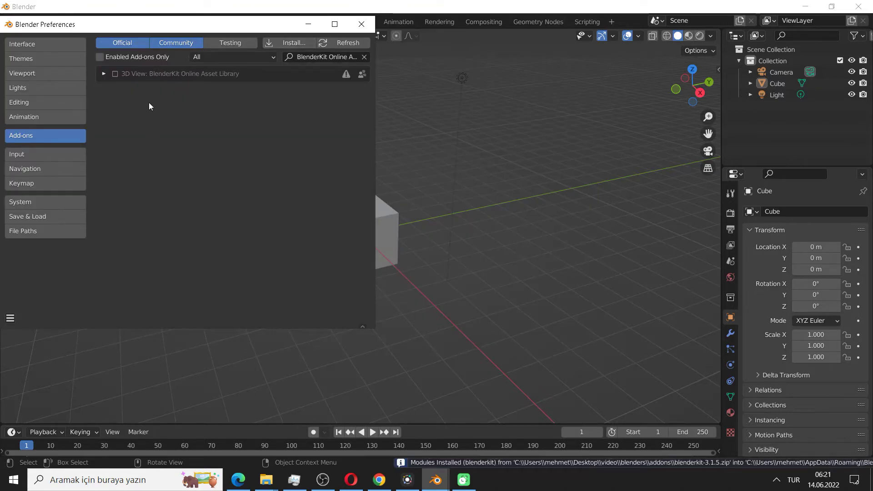
# Enable 3D View: BlenderKit Online Asset Library and dismiss the Welcome to BlenderKit popup
pyautogui.click(114, 75)
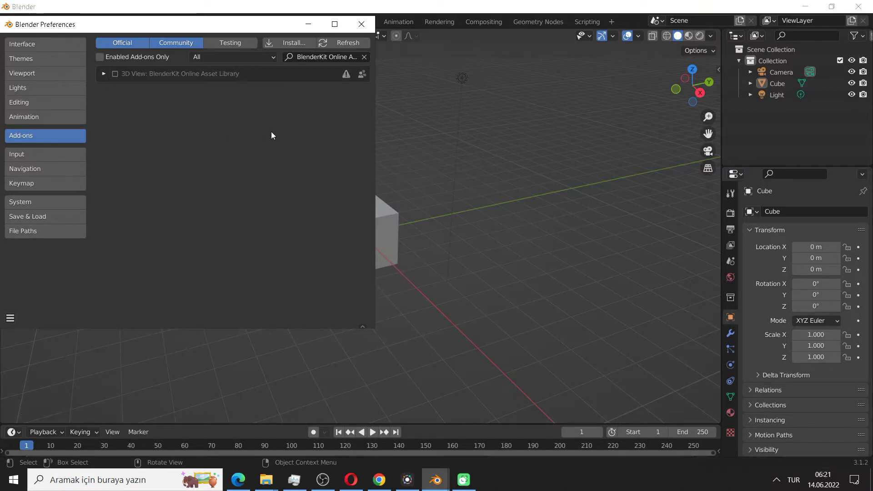
pyautogui.click(118, 73)
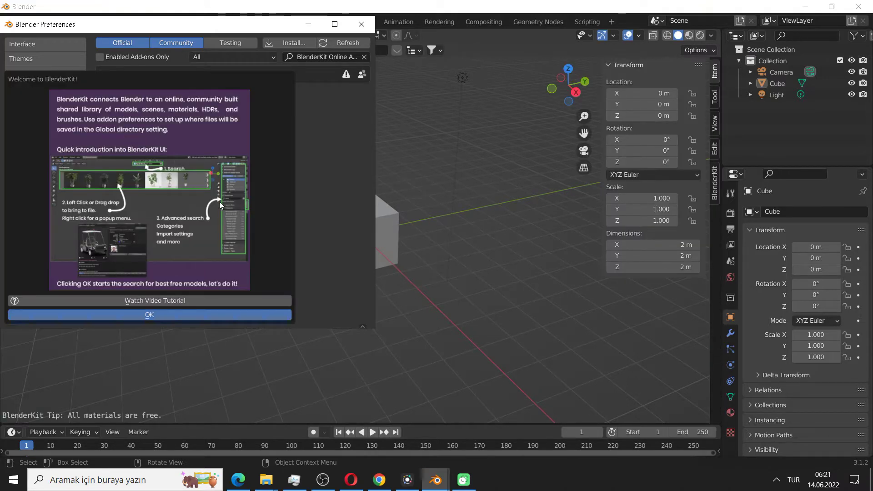
pyautogui.click(157, 315)
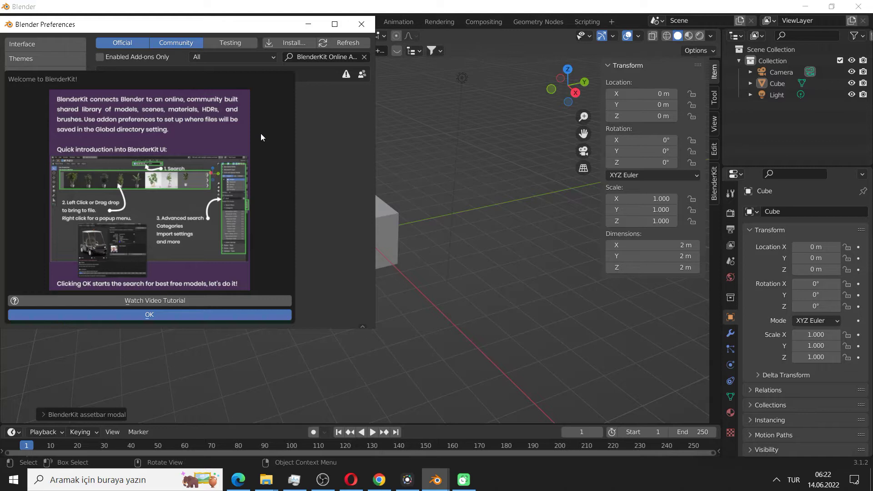
pyautogui.click(219, 315)
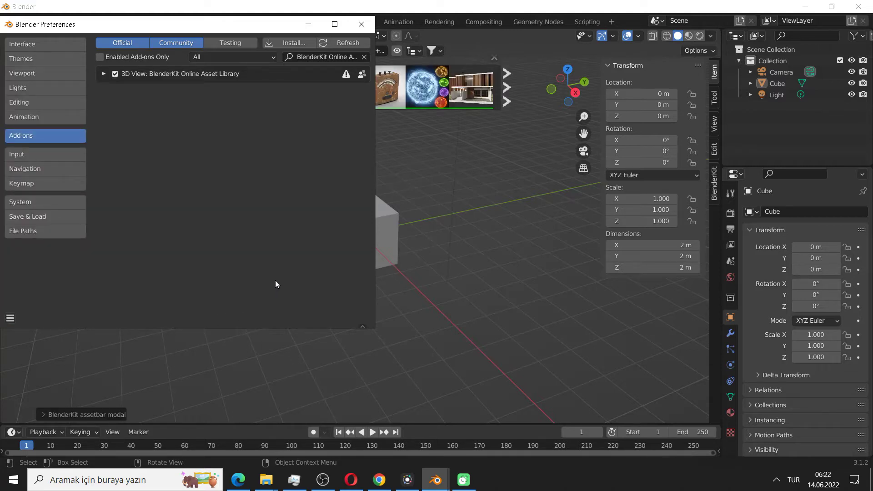
# Expand the BlenderKit add-on entry, scroll through its preferences, then close Preferences
pyautogui.click(103, 73)
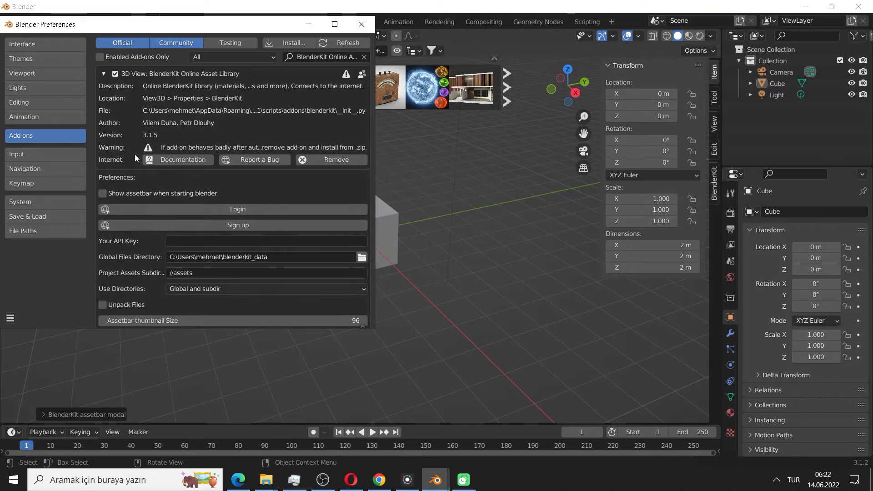
pyautogui.scroll(-3, 224, 297)
pyautogui.scroll(-6, 225, 296)
pyautogui.scroll(-2, 225, 297)
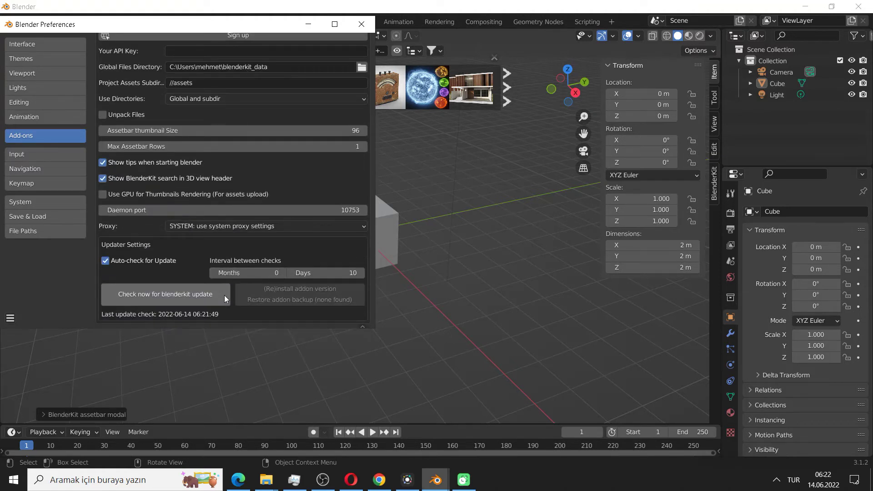
pyautogui.scroll(5, 224, 295)
pyautogui.scroll(5, 228, 287)
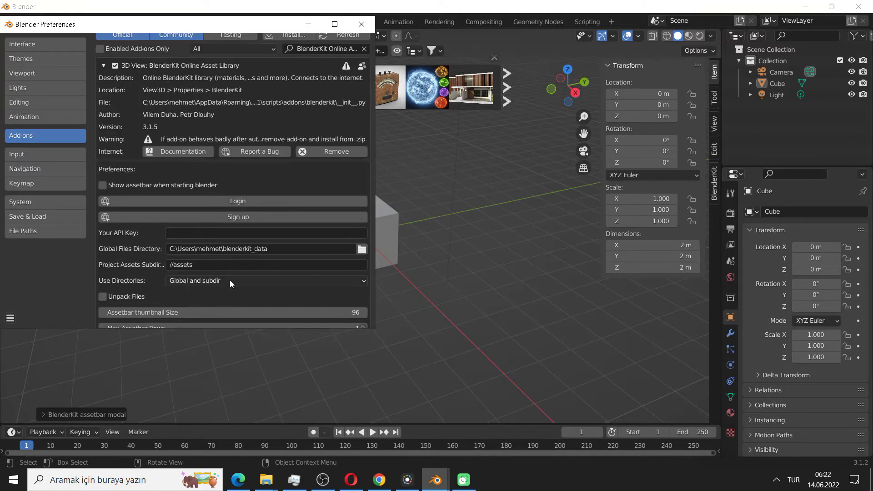
pyautogui.click(360, 24)
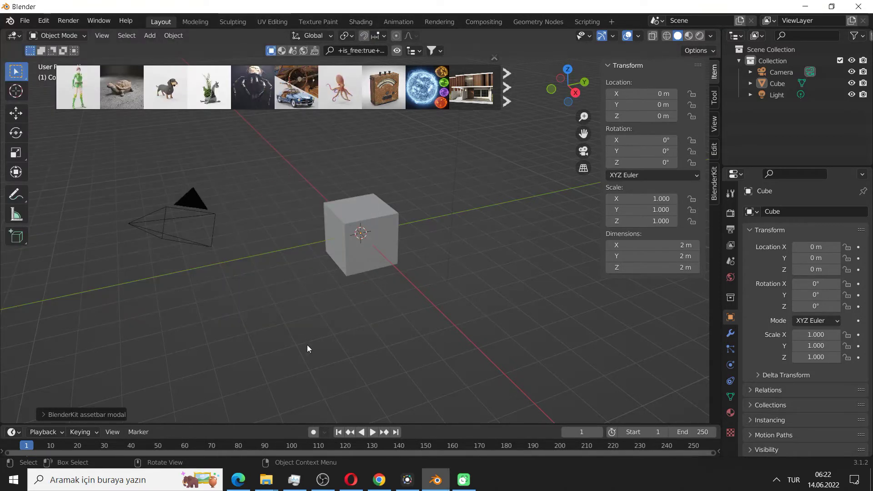
# Page forward in the BlenderKit asset bar and drop the VolksWagen Beetle asset onto the cube
pyautogui.scroll(4, 315, 327)
pyautogui.scroll(-3, 314, 327)
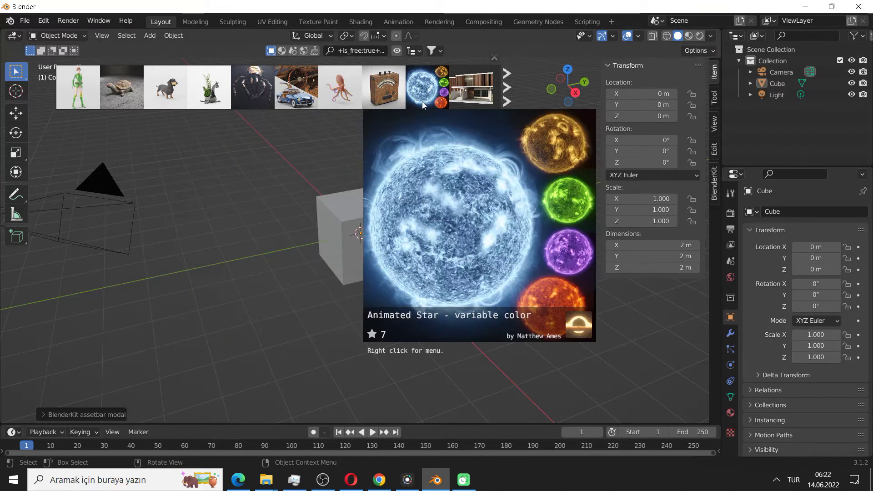
pyautogui.click(507, 103)
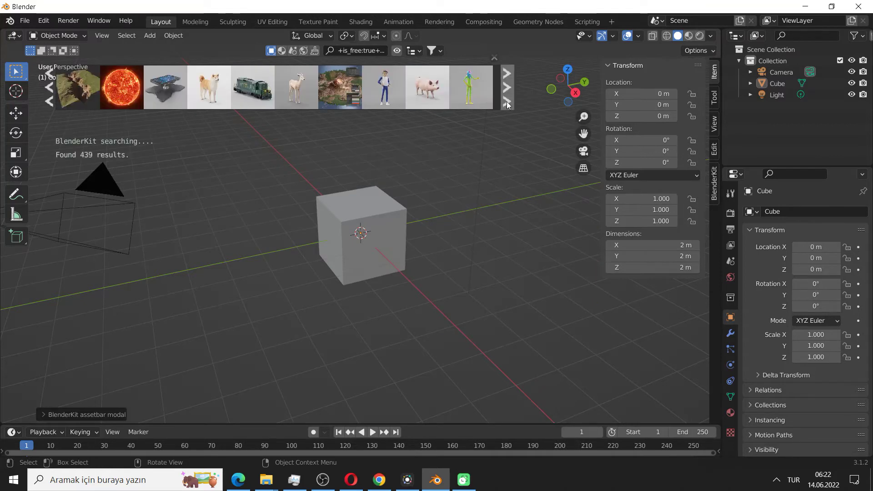
pyautogui.moveTo(427, 87)
pyautogui.click(423, 103)
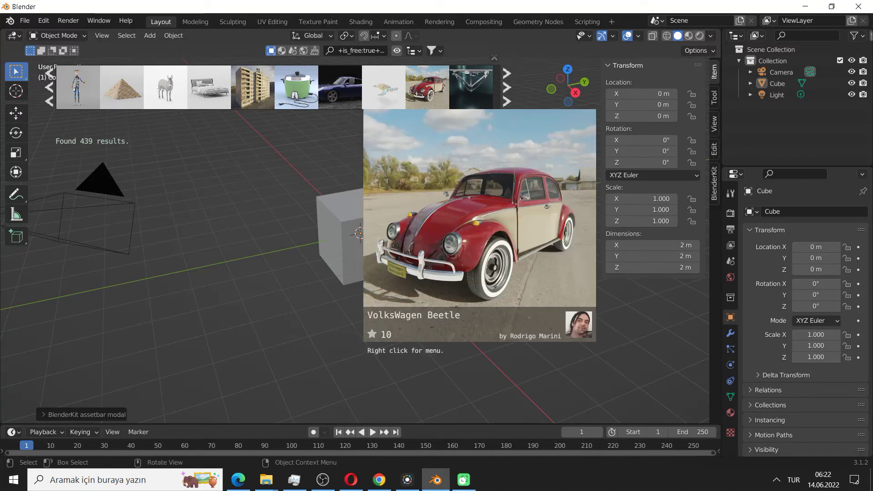
pyautogui.moveTo(358, 233); pyautogui.dragTo(359, 233)
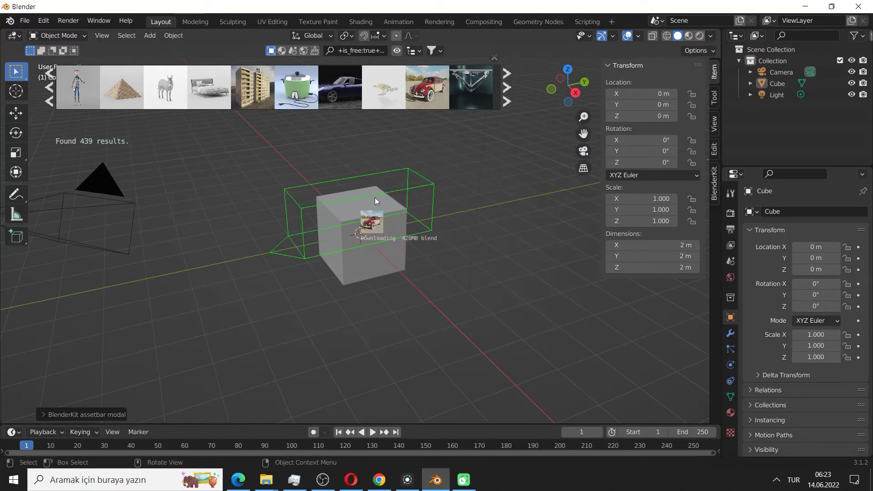
# Zoom around the viewport and select the cube while the VolksWagen Beetle blend downloads
pyautogui.scroll(2, 379, 236)
pyautogui.scroll(3, 378, 235)
pyautogui.scroll(2, 378, 235)
pyautogui.scroll(-4, 379, 235)
pyautogui.scroll(-3, 379, 236)
pyautogui.scroll(-2, 380, 235)
pyautogui.scroll(3, 380, 235)
pyautogui.scroll(4, 380, 235)
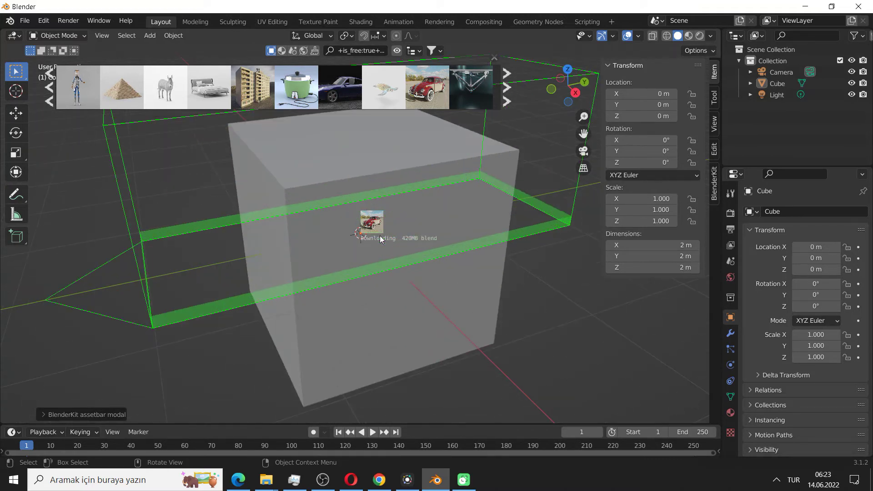
pyautogui.click(418, 232)
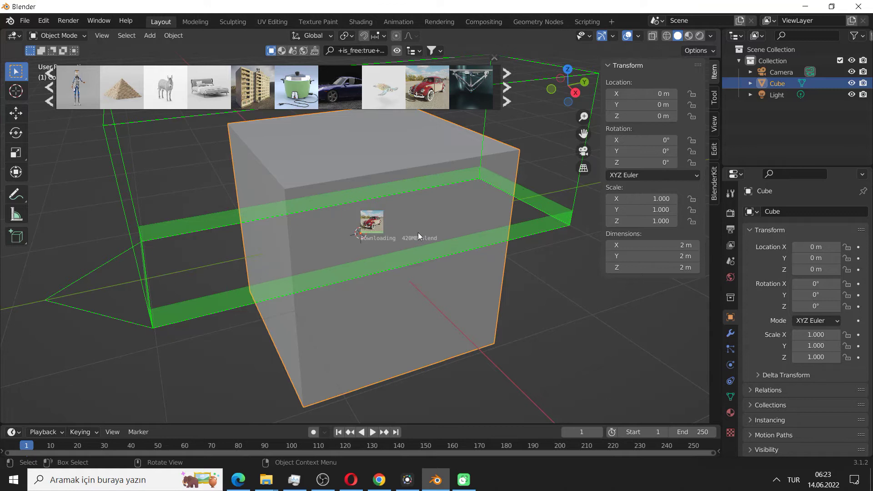
pyautogui.scroll(-3, 418, 232)
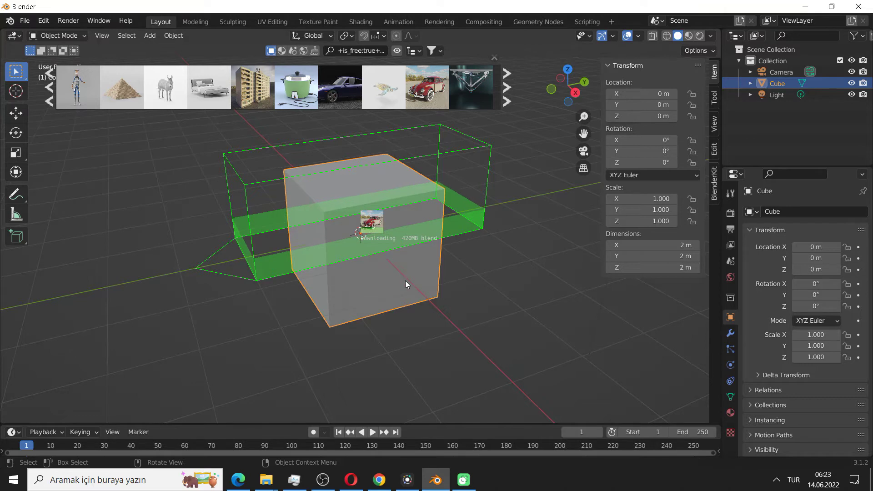
pyautogui.moveTo(400, 282); pyautogui.dragTo(233, 304)
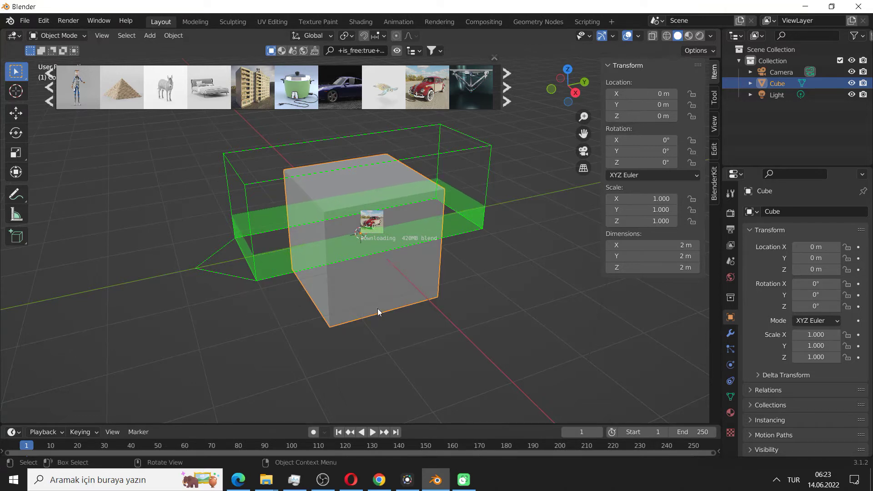
pyautogui.scroll(-4, 475, 290)
pyautogui.scroll(1, 475, 290)
pyautogui.scroll(4, 474, 290)
pyautogui.scroll(3, 475, 293)
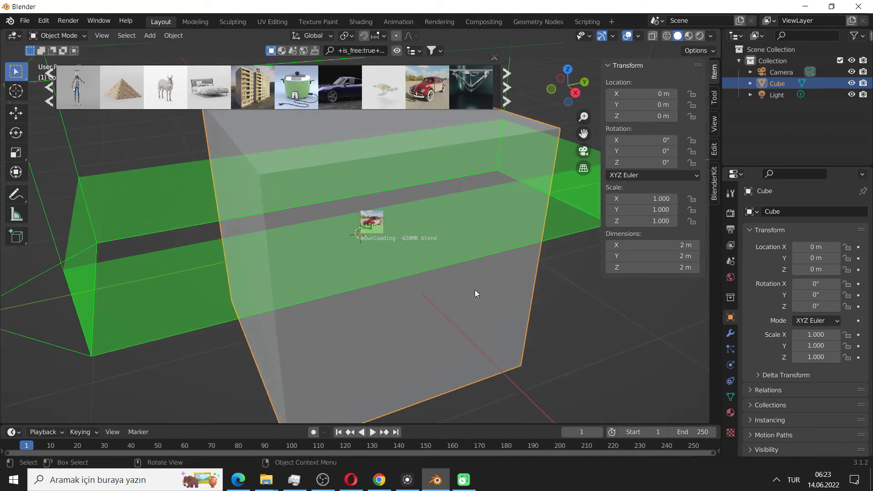
pyautogui.scroll(-2, 366, 274)
pyautogui.scroll(-1, 366, 274)
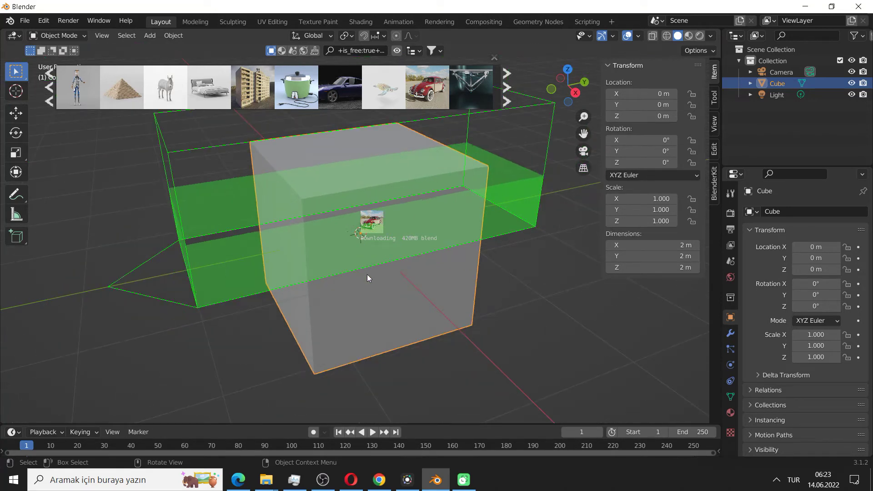
pyautogui.scroll(-1, 367, 275)
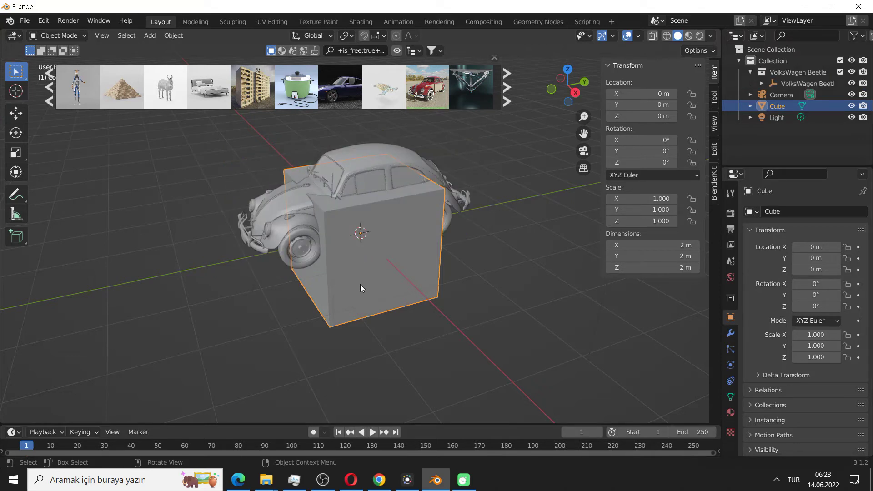
# Select the default cube and delete it
pyautogui.click(262, 313)
pyautogui.click(337, 301)
pyautogui.press('Delete')
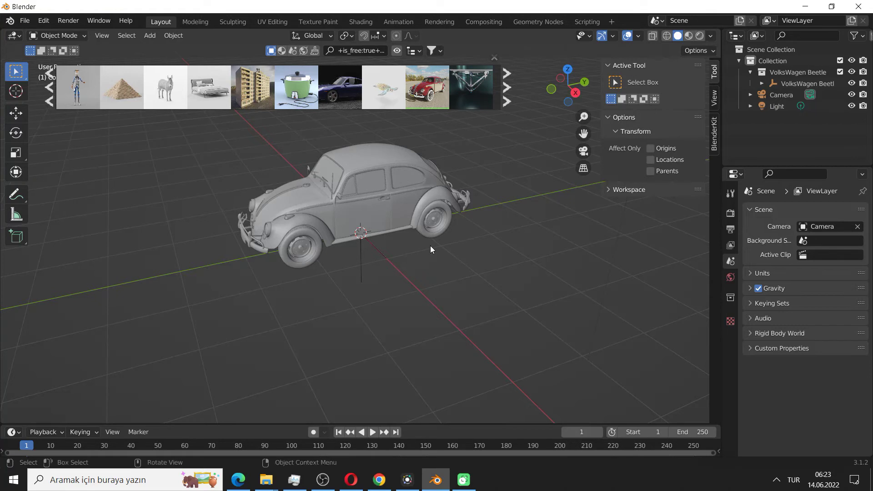
# Inspect the Beetle from top, front and underside numpad views and orbit around it
pyautogui.press('KP_7')
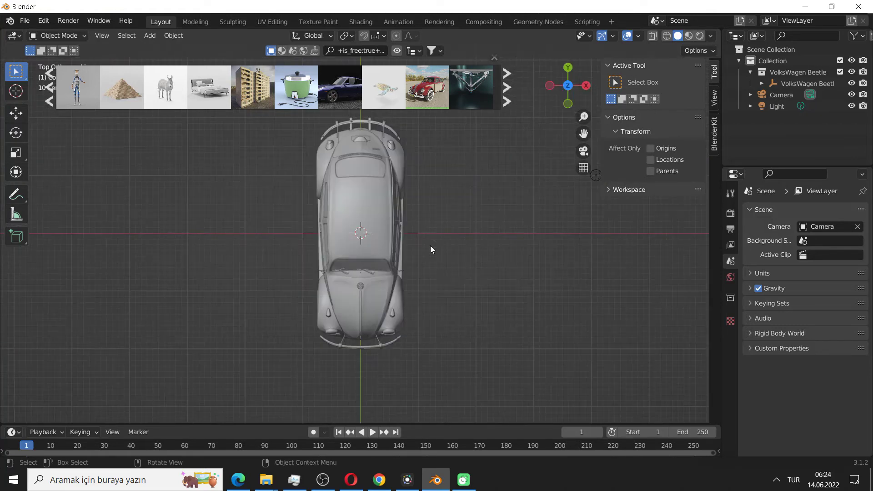
pyautogui.press('KP_8')
pyautogui.press('KP_4')
pyautogui.press('KP_1')
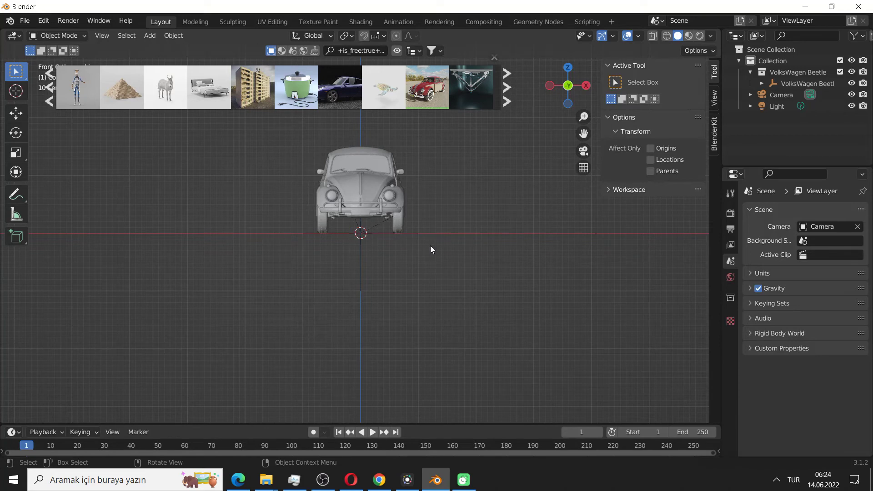
pyautogui.press('KP_2')
pyautogui.moveTo(430, 249); pyautogui.dragTo(431, 245, button='middle')
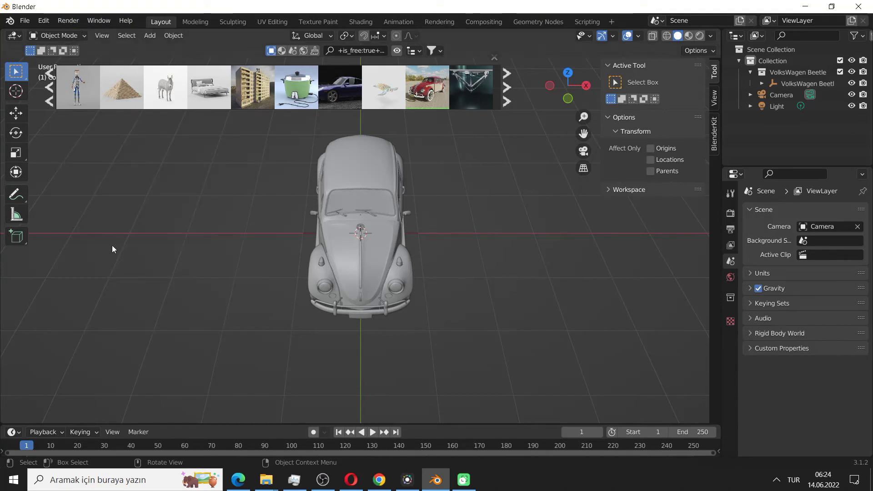
pyautogui.rightClick(147, 236)
# Hide the BlenderKit asset bar and check the Beetle's framing through the scene camera
pyautogui.press('Escape')
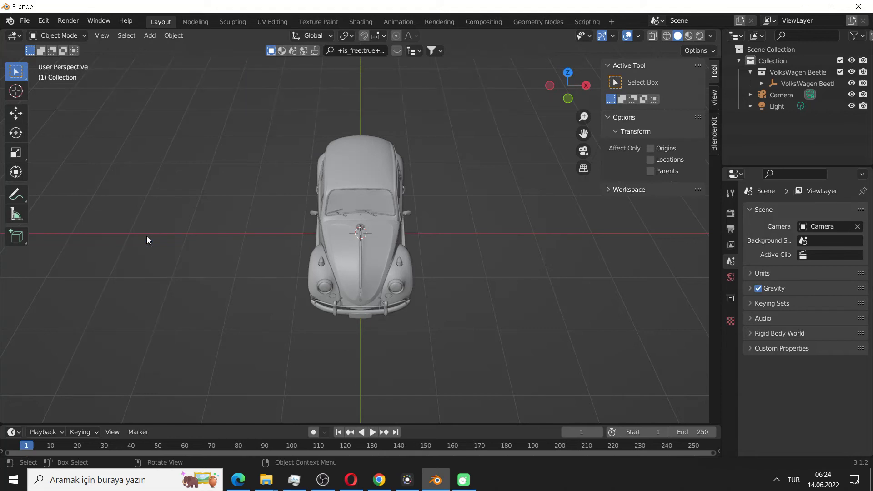
pyautogui.press('KP_0')
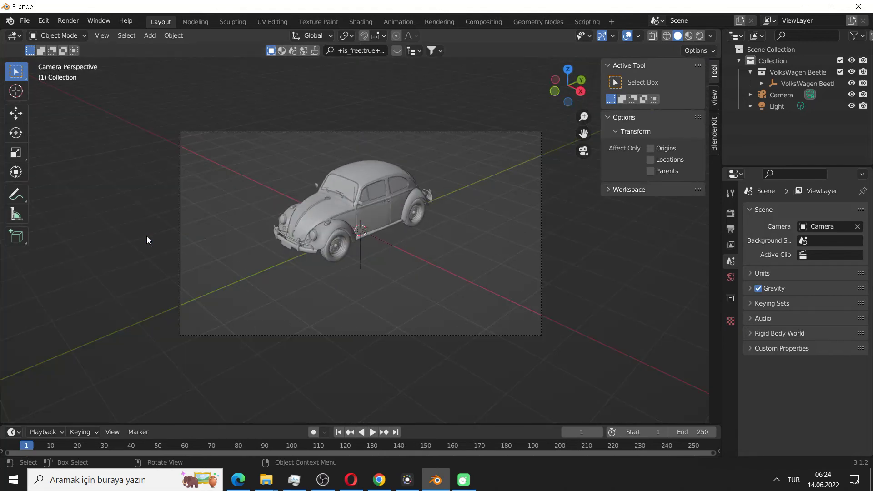
pyautogui.press('KP_0')
pyautogui.press('KP_0')
pyautogui.press('KP_0')
pyautogui.press('KP_0')
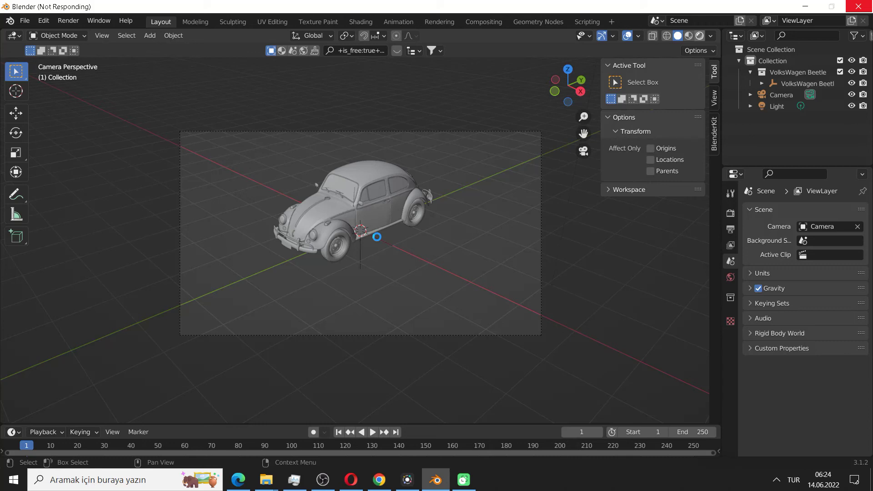
pyautogui.click(289, 480)
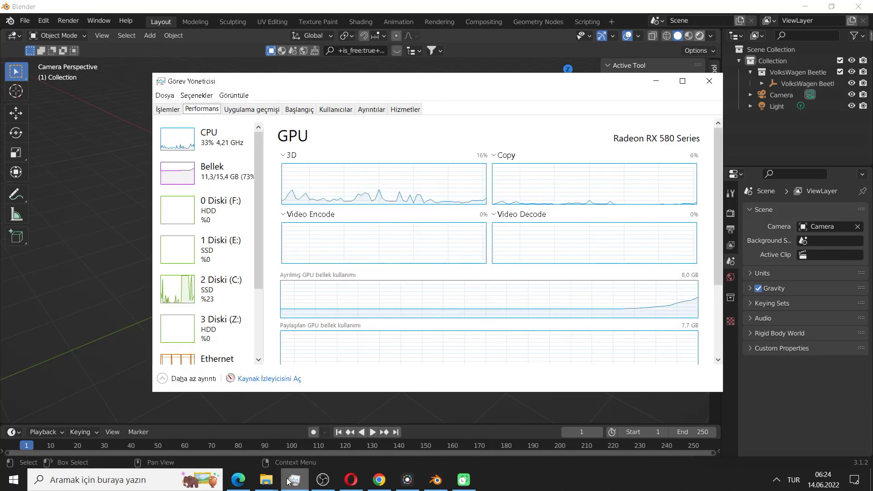
# Check the GPU 0 usage graph on Task Manager's Performance tab, then return to Blender
pyautogui.moveTo(254, 153); pyautogui.dragTo(255, 247)
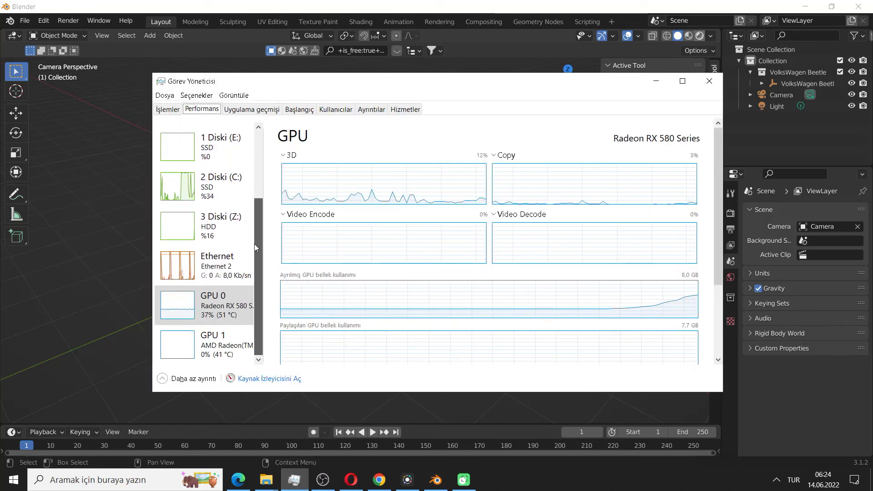
pyautogui.click(207, 310)
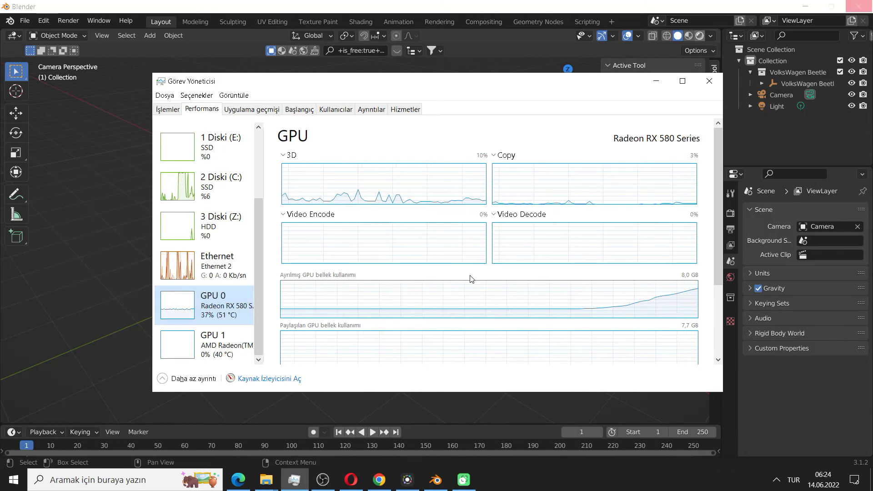
pyautogui.scroll(3, 261, 171)
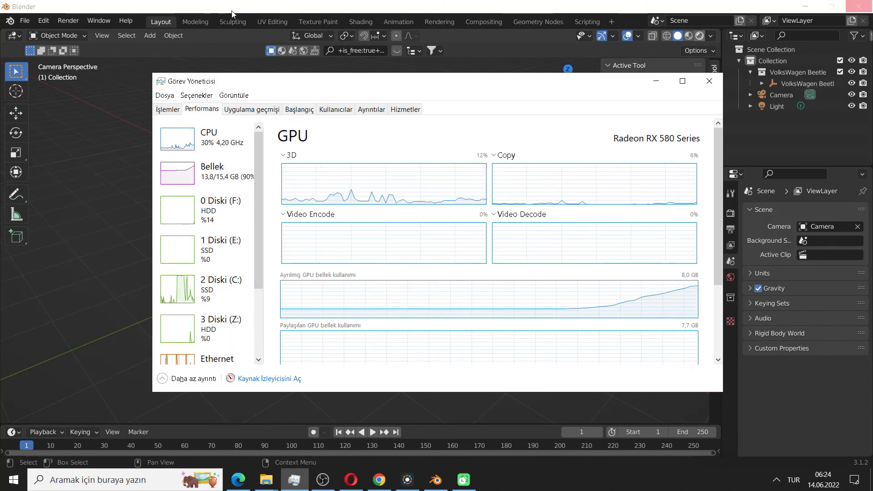
pyautogui.click(231, 14)
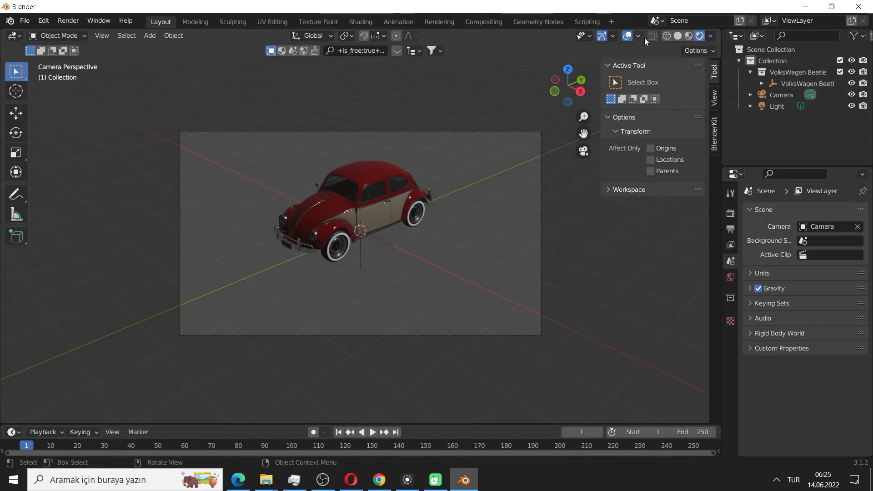
# Return the viewport to Solid shading and render the red-and-cream Beetle from the camera
pyautogui.click(677, 35)
pyautogui.click(68, 21)
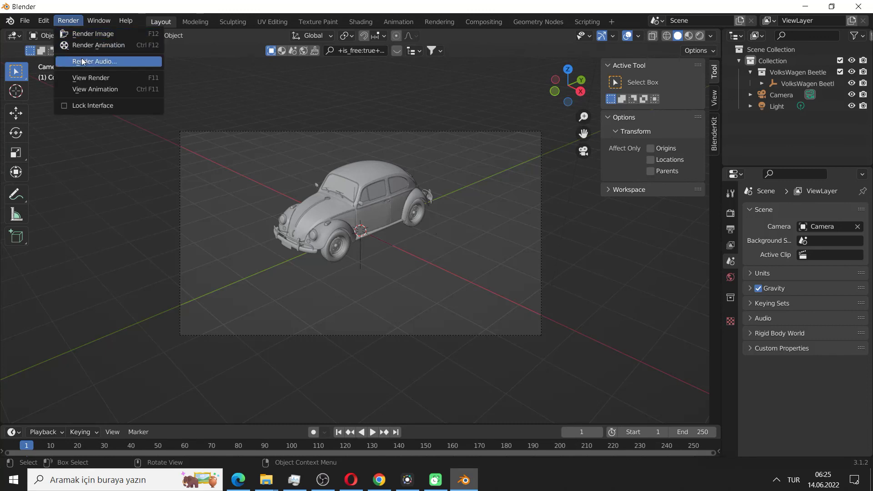
pyautogui.click(77, 34)
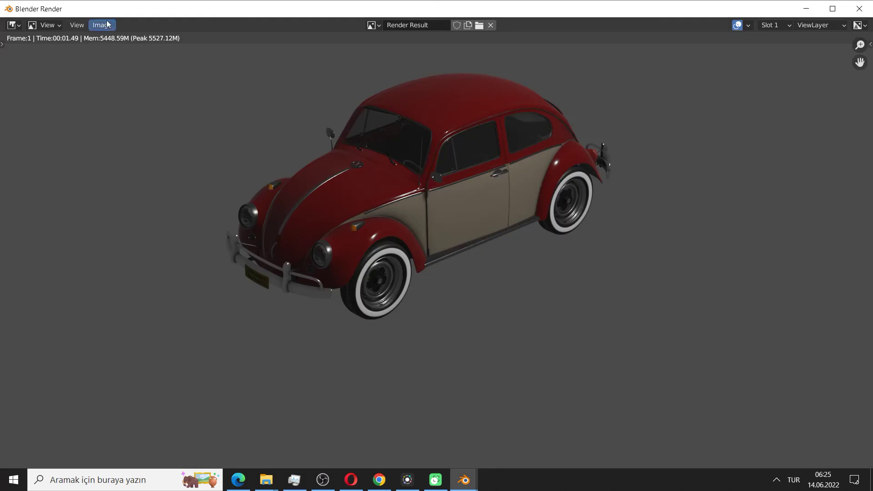
# Save the Beetle render as PNG 'Car.png' in Pictures\Blender, then close the render window
pyautogui.click(85, 26)
pyautogui.moveTo(102, 25)
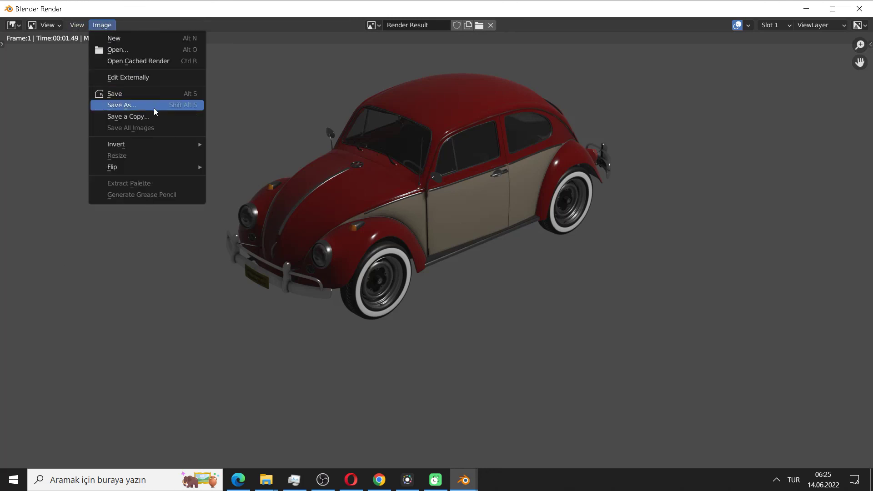
pyautogui.click(151, 108)
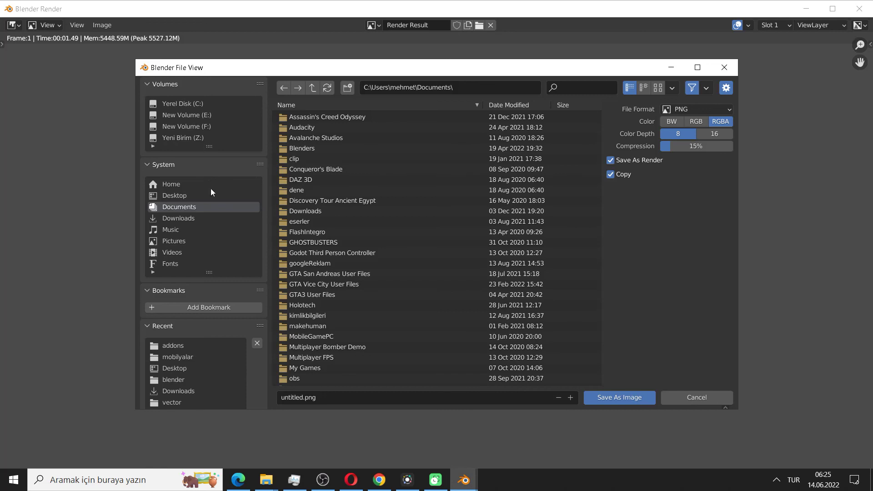
pyautogui.click(177, 244)
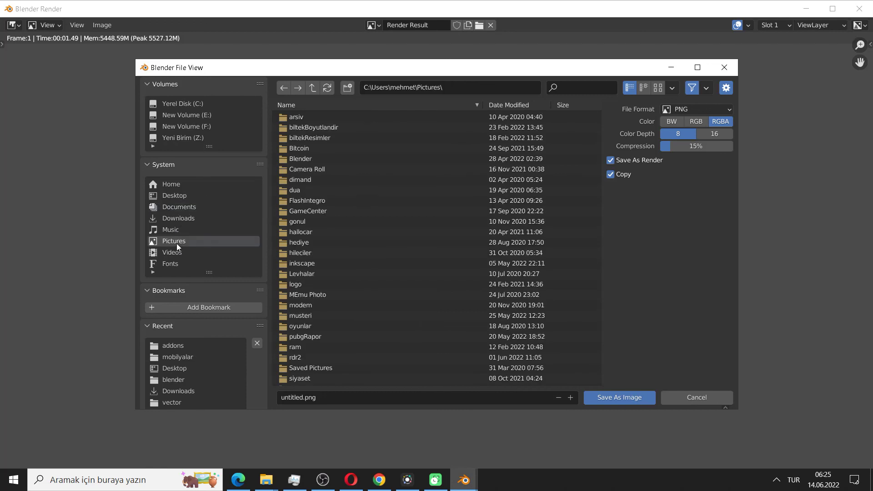
pyautogui.click(316, 160)
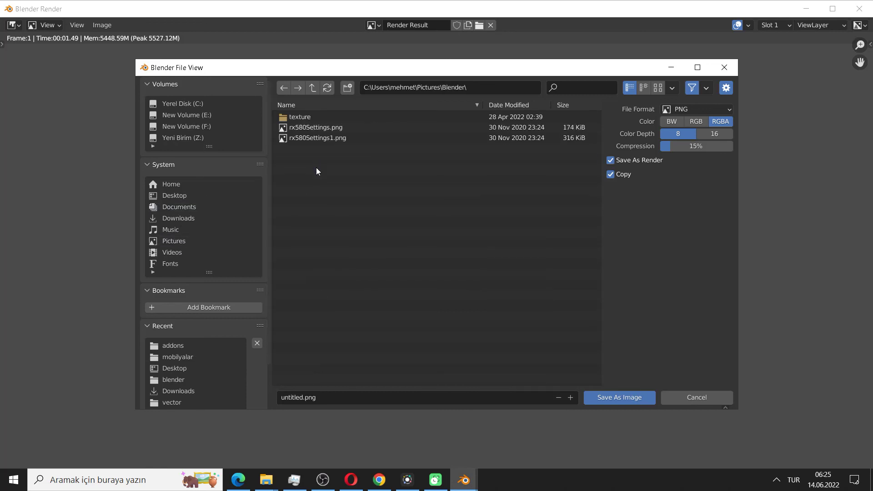
pyautogui.click(293, 397)
pyautogui.click(292, 397)
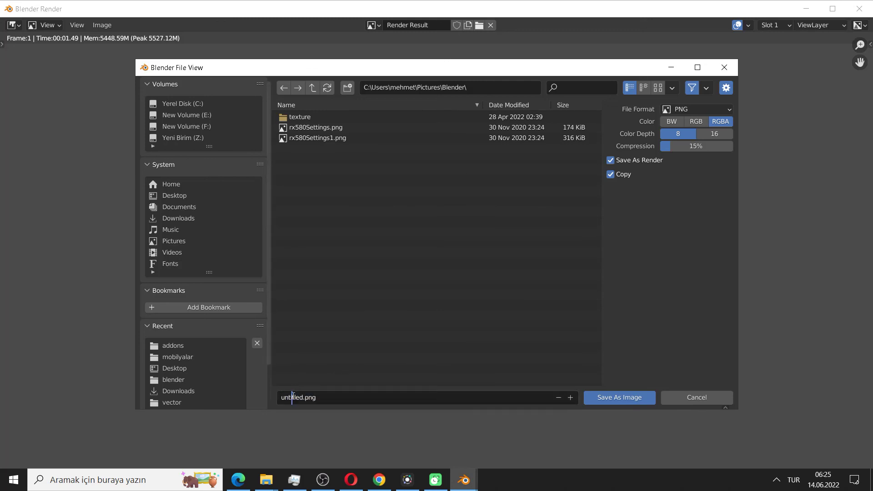
pyautogui.doubleClick(299, 396)
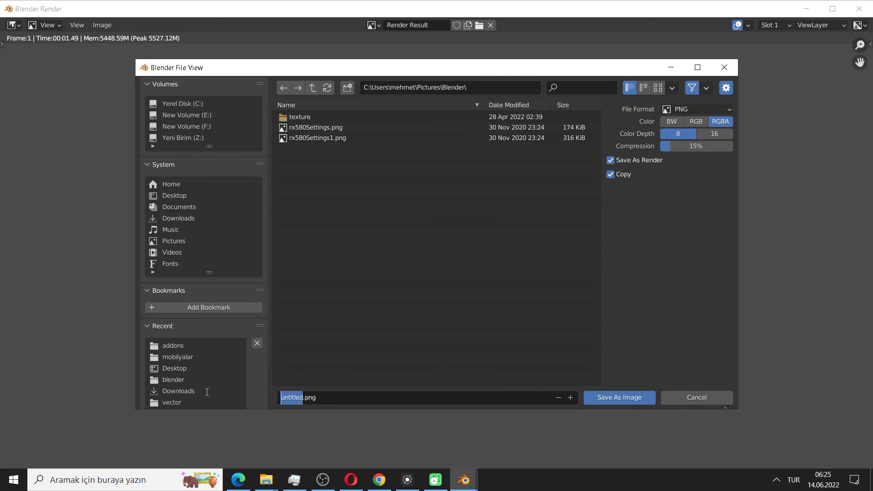
pyautogui.write('Car')
pyautogui.click(607, 403)
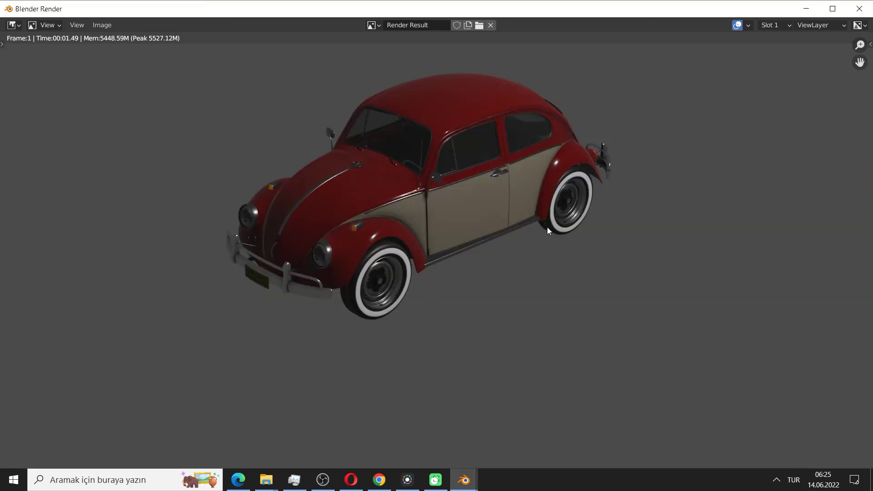
pyautogui.press('Escape')
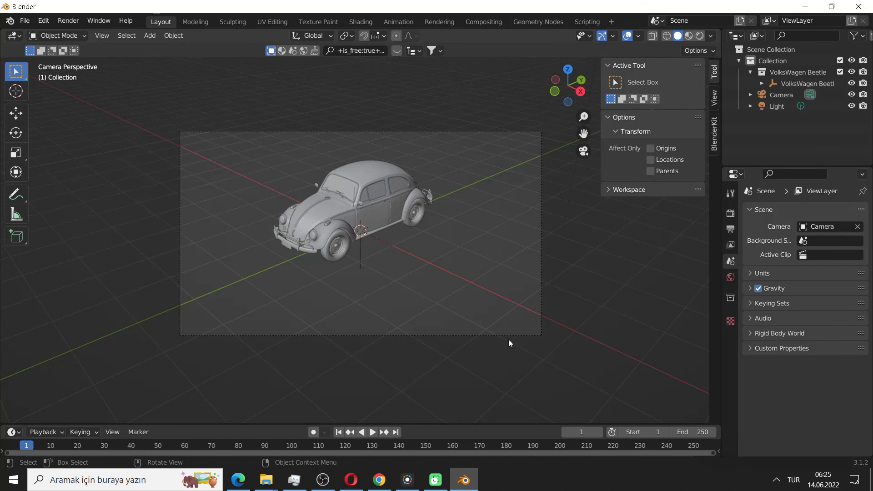
pyautogui.click(435, 479)
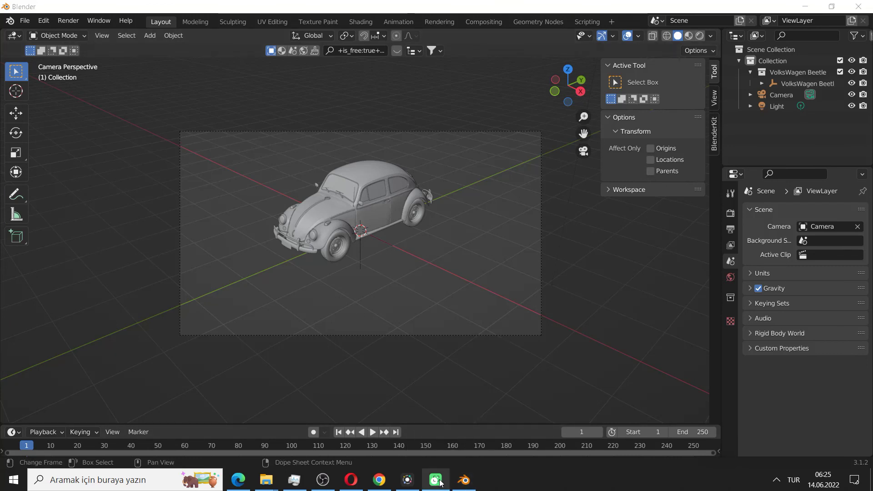